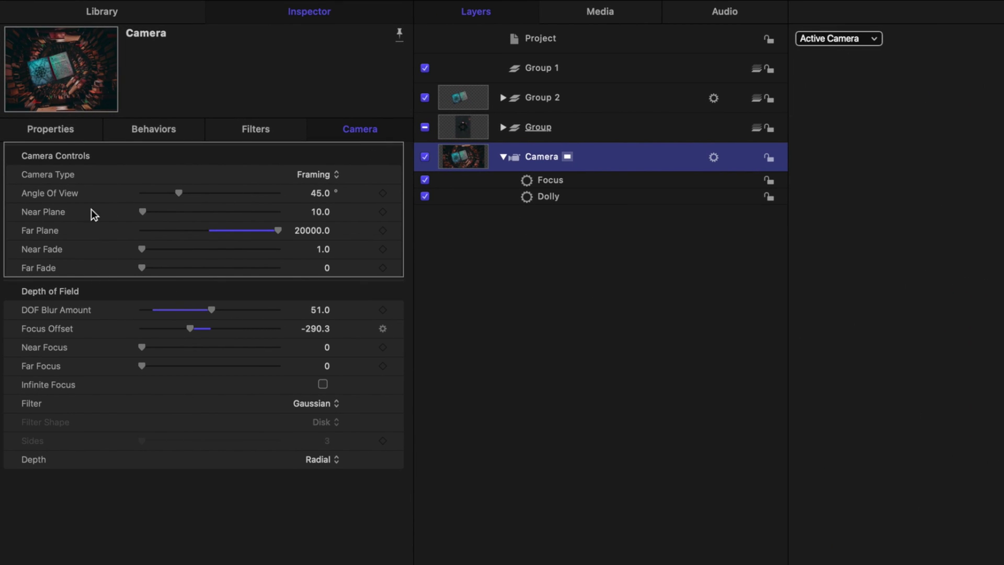
pyautogui.click(309, 179)
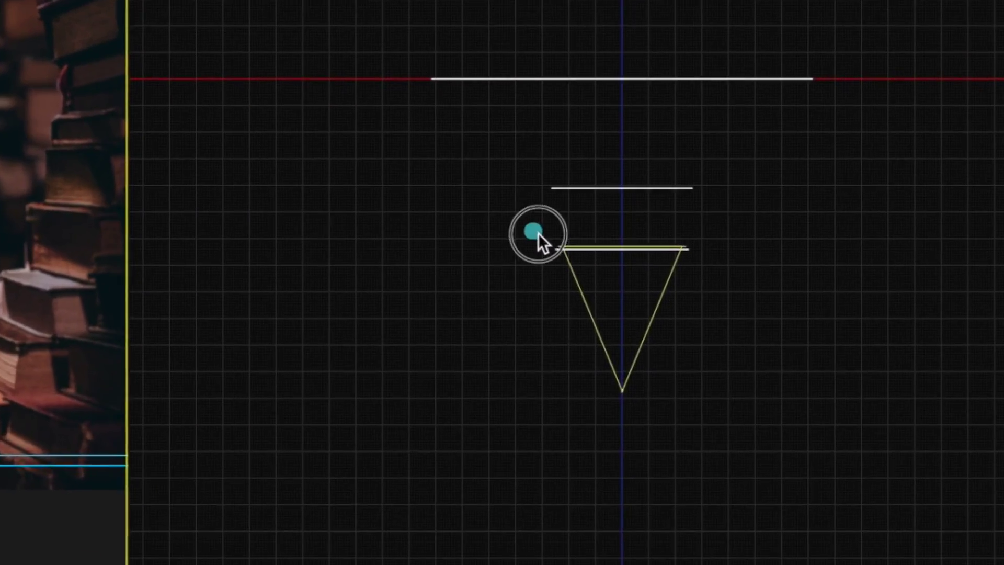
pyautogui.moveTo(537, 232); pyautogui.dragTo(713, 268)
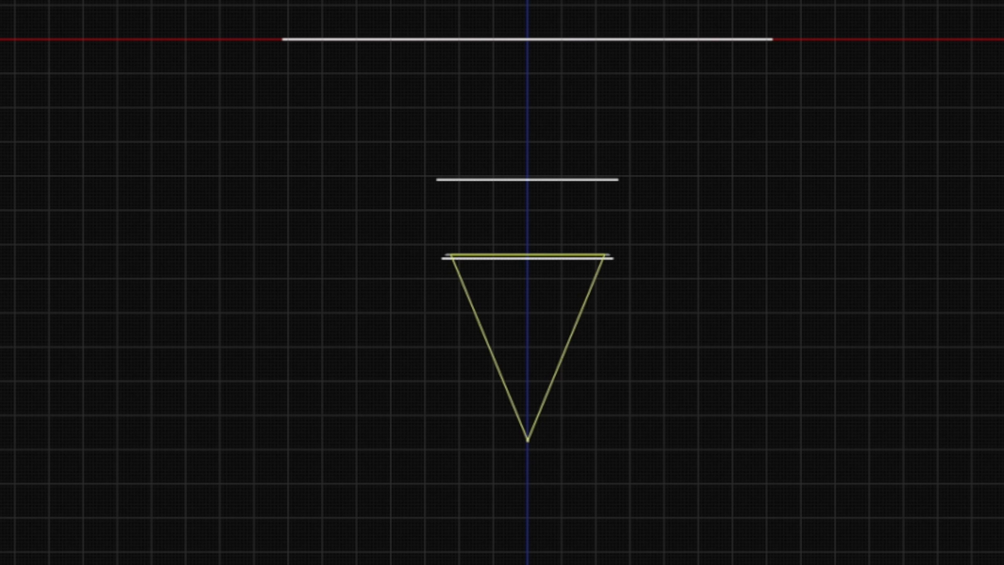
pyautogui.moveTo(468, 376); pyautogui.dragTo(579, 476)
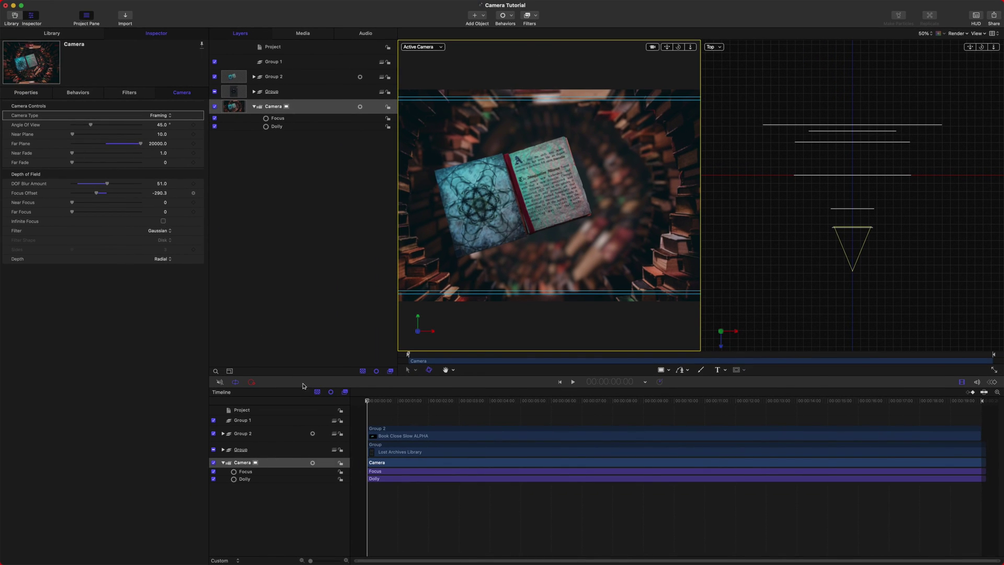
# Step: Try the camera's Angle of View at 37 and 48 degrees, and return it to 45 degrees
pyautogui.moveTo(163, 125)
pyautogui.mouseDown()
pyautogui.moveTo(173, 125)
pyautogui.moveTo(152, 125)
pyautogui.mouseUp()
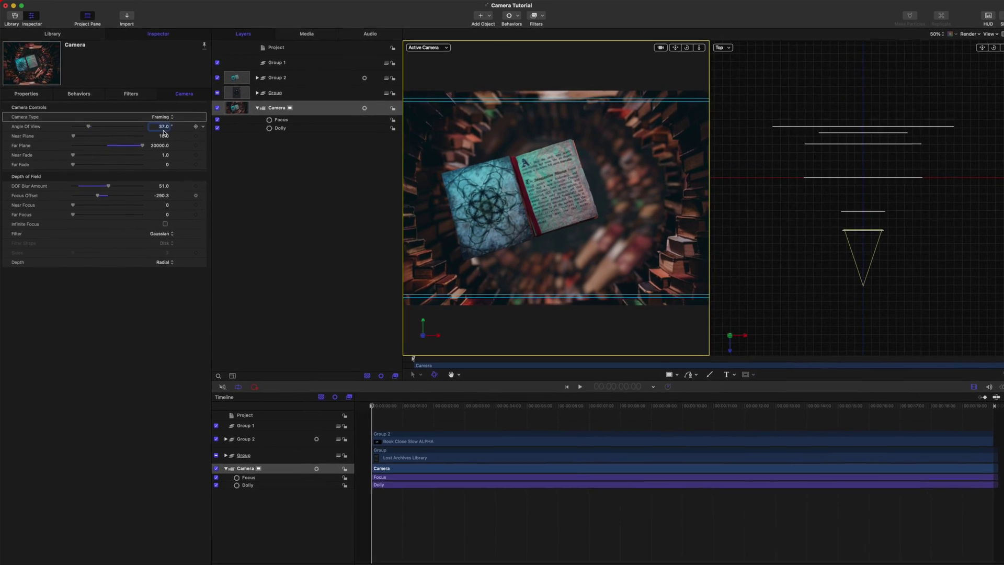
pyautogui.moveTo(211, 165); pyautogui.dragTo(226, 165)
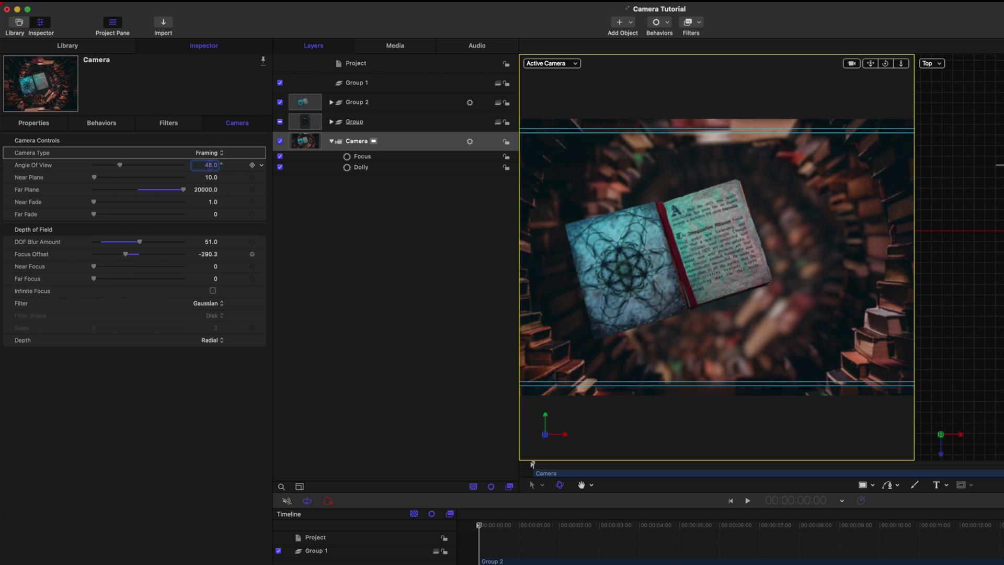
pyautogui.moveTo(211, 165); pyautogui.dragTo(208, 166)
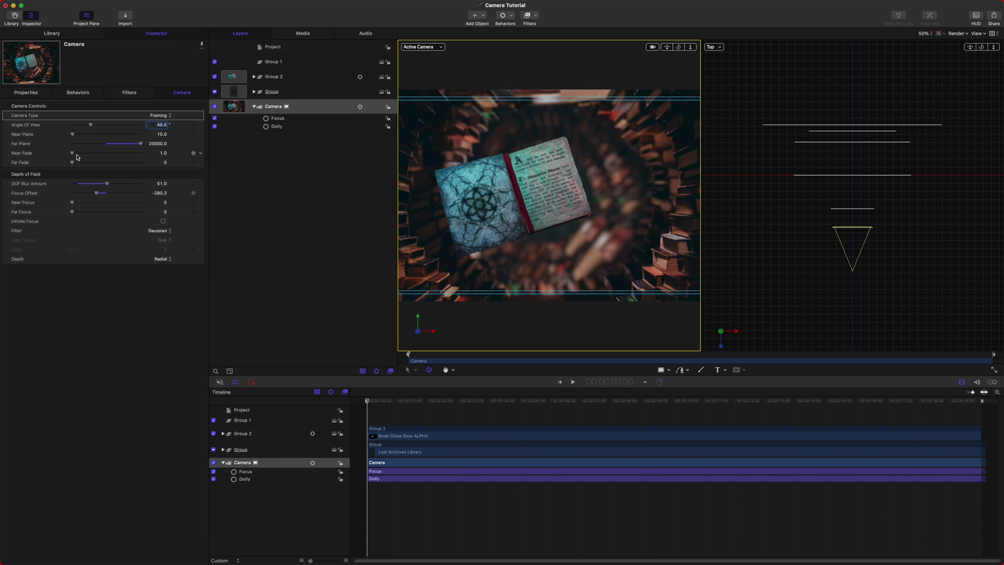
# Step: Reduce the camera's Near Fade to 0 and check the Depth of Field render option
pyautogui.moveTo(77, 155); pyautogui.dragTo(107, 164)
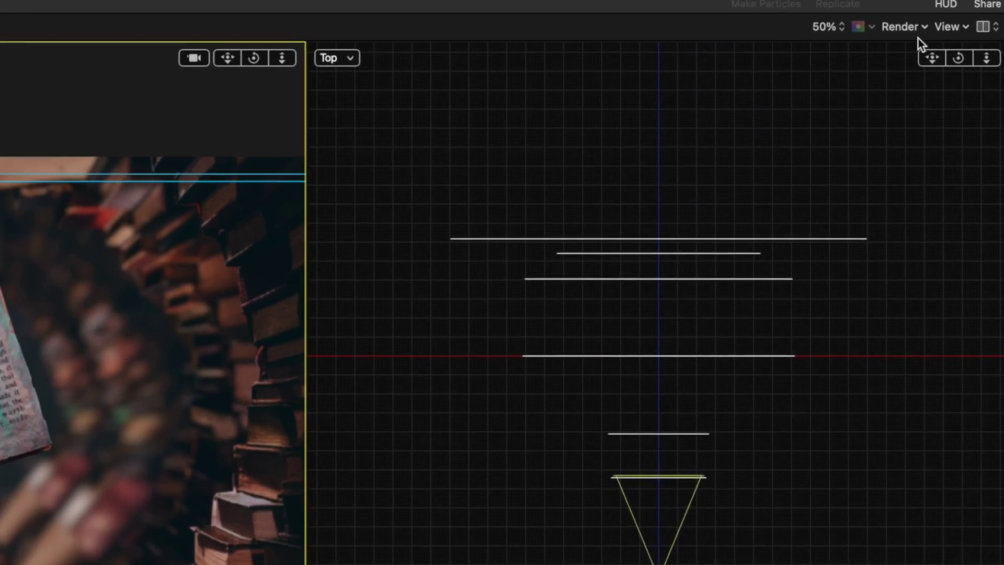
pyautogui.click(957, 33)
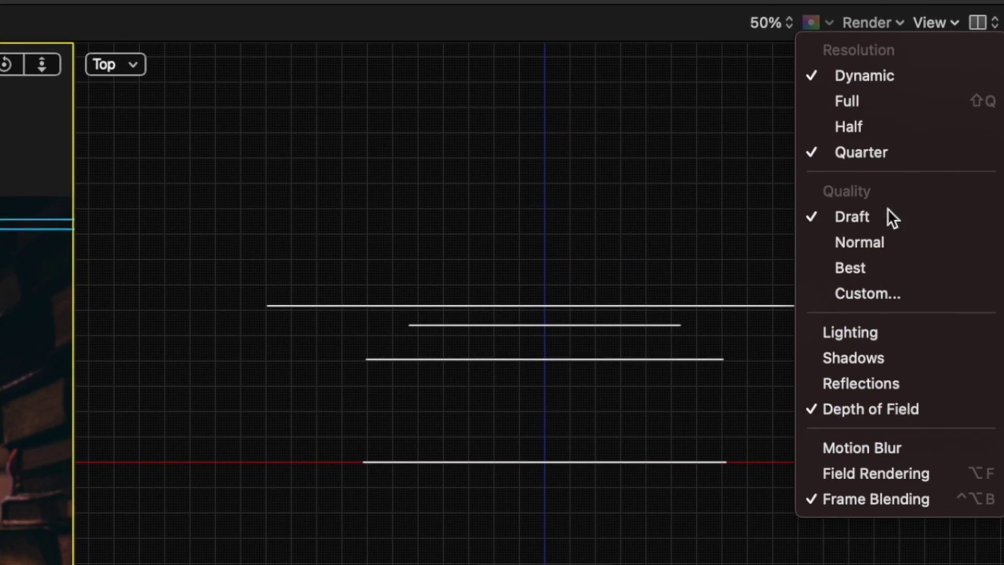
pyautogui.click(868, 11)
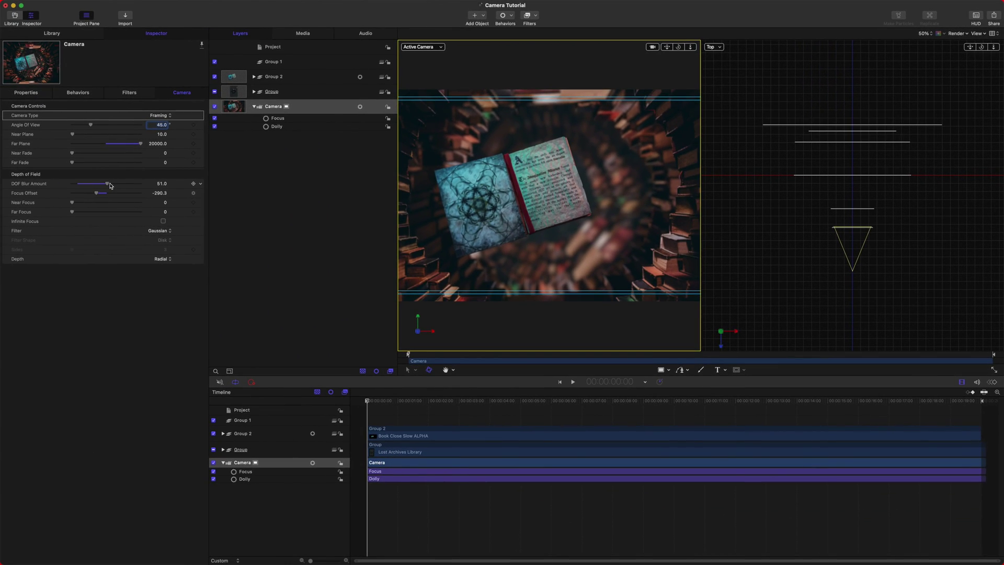
# Step: Try the camera's DOF Blur Amount at 100 and undo the change
pyautogui.moveTo(110, 186); pyautogui.dragTo(192, 189)
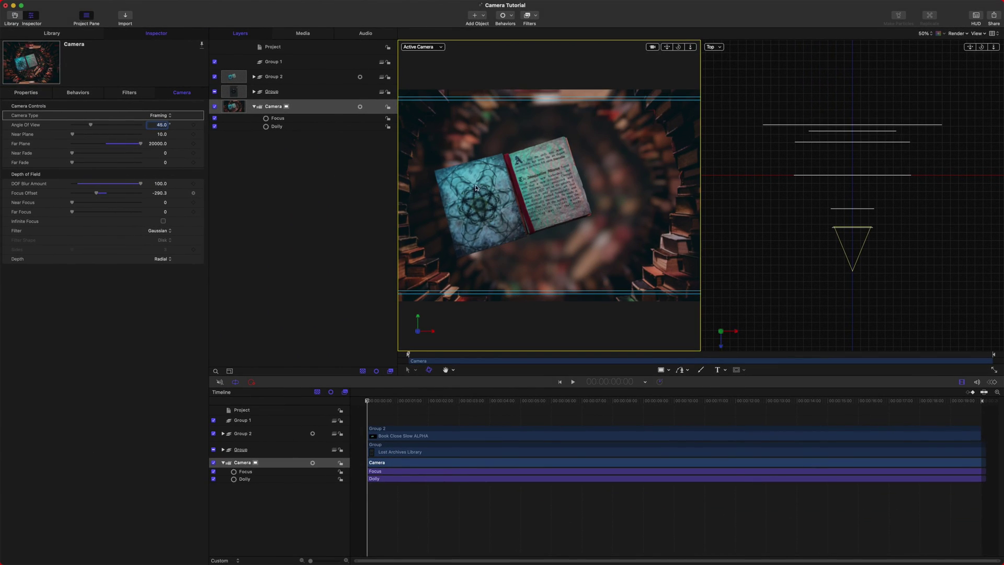
pyautogui.press('super+z')
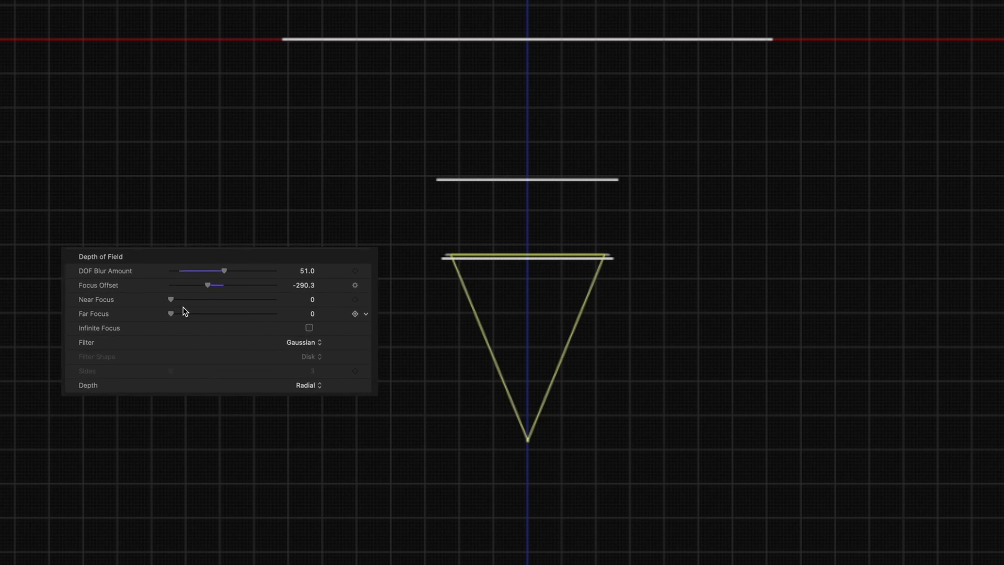
# Step: Adjust the camera's depth-of-field range by setting Near Focus to 258
pyautogui.moveTo(162, 296); pyautogui.dragTo(68, 327)
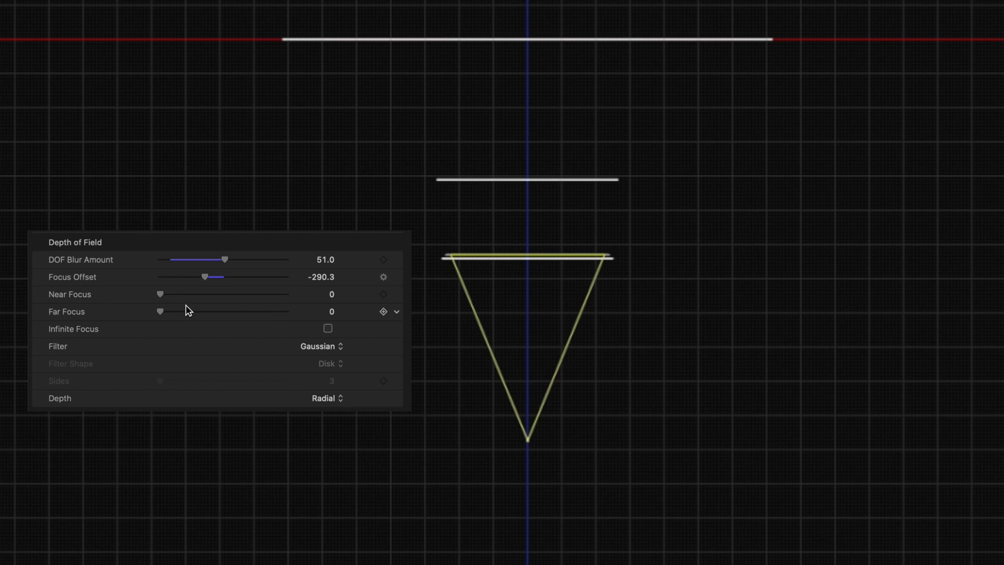
pyautogui.moveTo(162, 313); pyautogui.dragTo(290, 313)
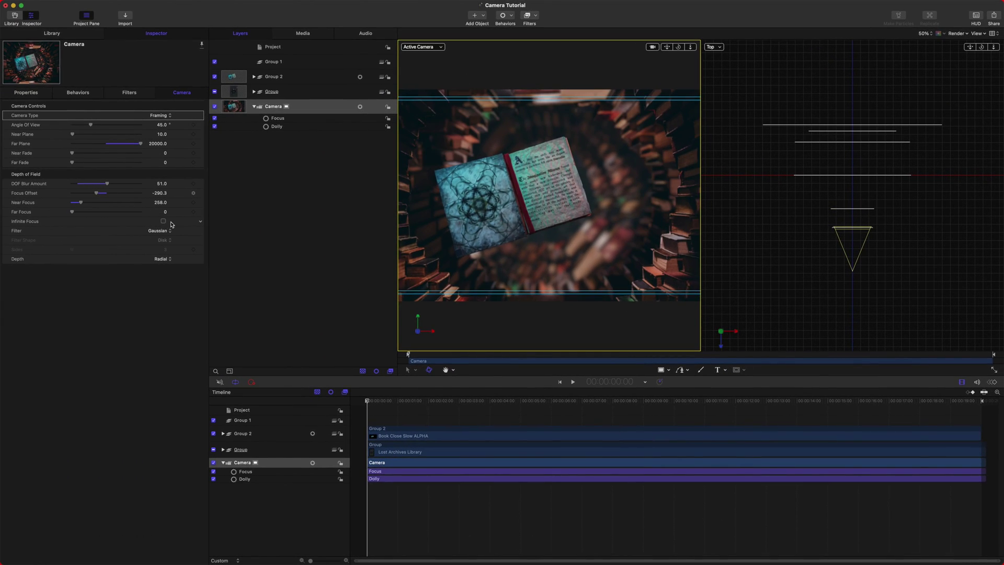
# Step: Toggle the camera's Infinite Focus on and off to compare the scene, leaving it off
pyautogui.click(163, 221)
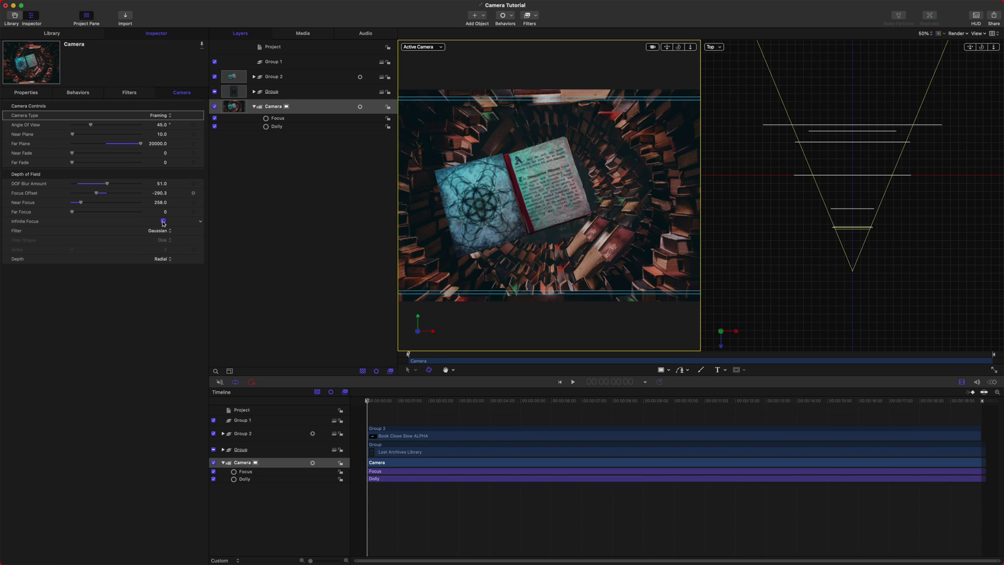
pyautogui.click(163, 222)
pyautogui.click(163, 222)
pyautogui.click(163, 222)
pyautogui.click(163, 221)
pyautogui.click(164, 222)
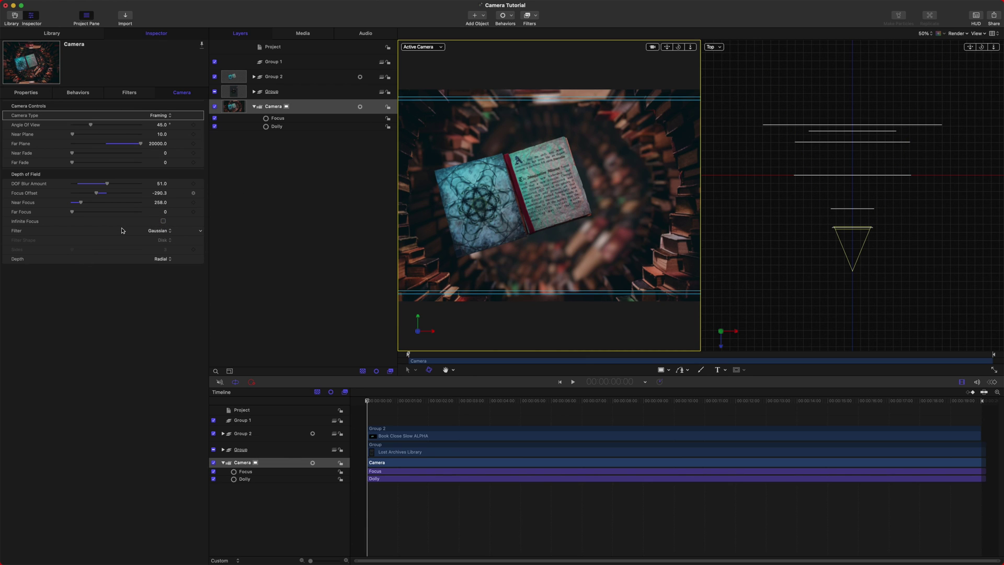
# Step: Try the Defocus depth-of-field filter with a three-sided Polygon shape, and restore the Gaussian filter
pyautogui.click(160, 231)
pyautogui.click(164, 245)
pyautogui.click(154, 242)
pyautogui.moveTo(84, 250)
pyautogui.mouseDown()
pyautogui.moveTo(108, 249)
pyautogui.moveTo(71, 250)
pyautogui.mouseUp()
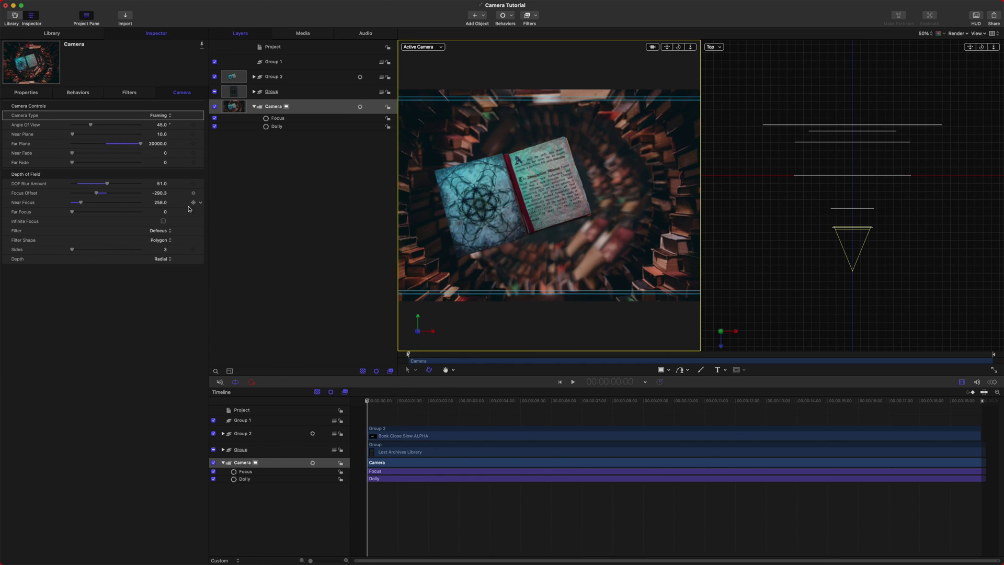
pyautogui.click(158, 234)
pyautogui.click(157, 224)
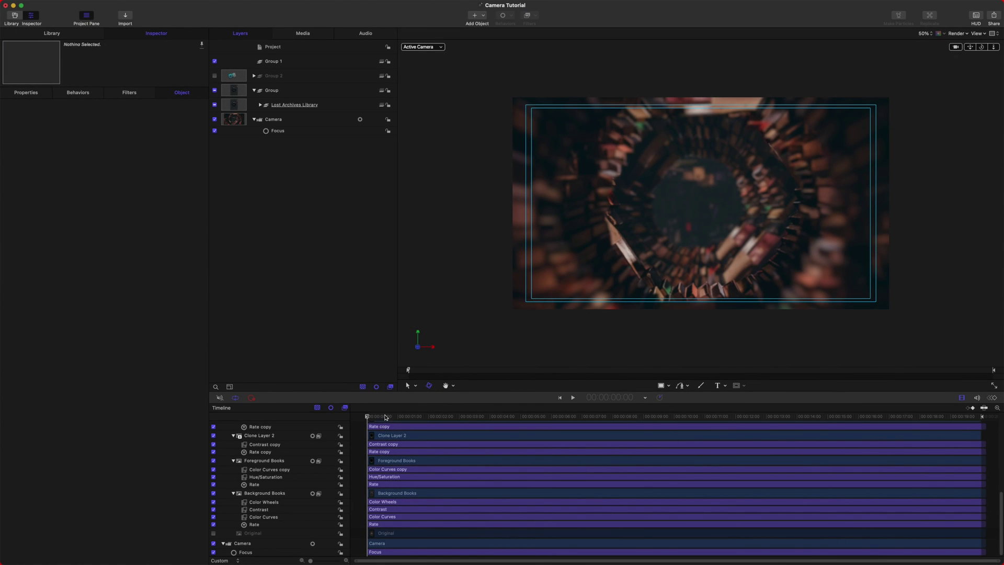
# Step: Preview the camera's existing movement through the library scene and return to the first frame
pyautogui.moveTo(385, 417); pyautogui.dragTo(330, 423)
pyautogui.click(314, 411)
pyautogui.click(273, 119)
pyautogui.moveTo(411, 416); pyautogui.dragTo(368, 417)
# Step: Add a Dolly behavior to the camera and preview its movement through the library
pyautogui.click(286, 119)
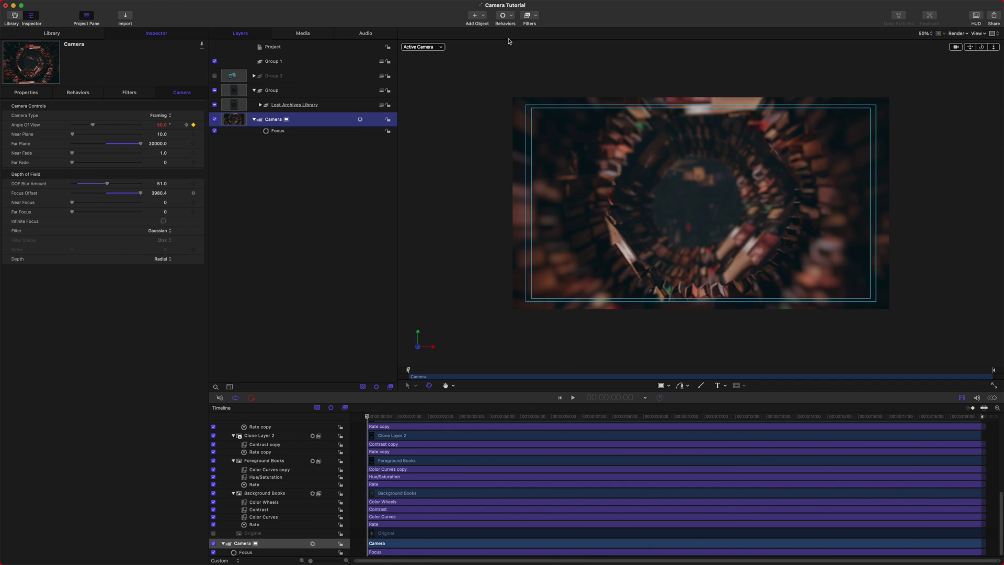
pyautogui.click(503, 15)
pyautogui.moveTo(523, 44)
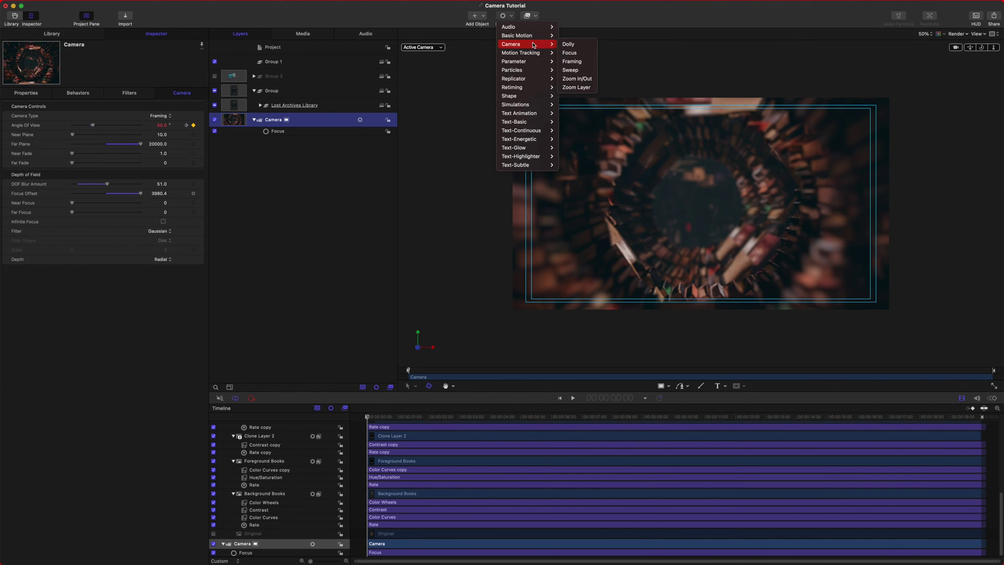
pyautogui.click(579, 48)
pyautogui.moveTo(367, 416); pyautogui.dragTo(223, 398)
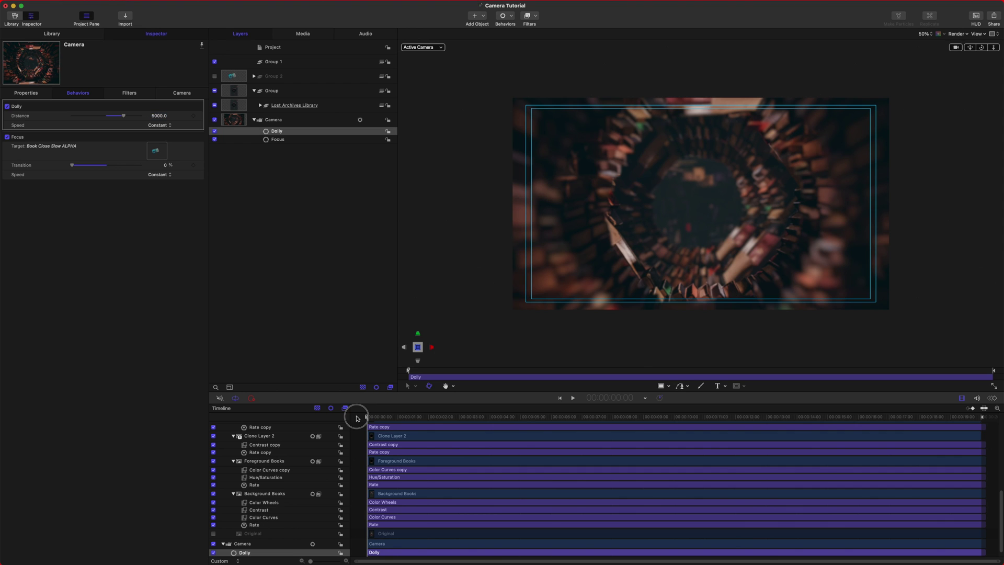
pyautogui.moveTo(367, 417); pyautogui.dragTo(324, 439)
# Step: Trim the camera's Dolly behavior to end just before two seconds and play back the shortened move
pyautogui.scroll(-1, 718, 545)
pyautogui.moveTo(986, 545); pyautogui.dragTo(422, 545)
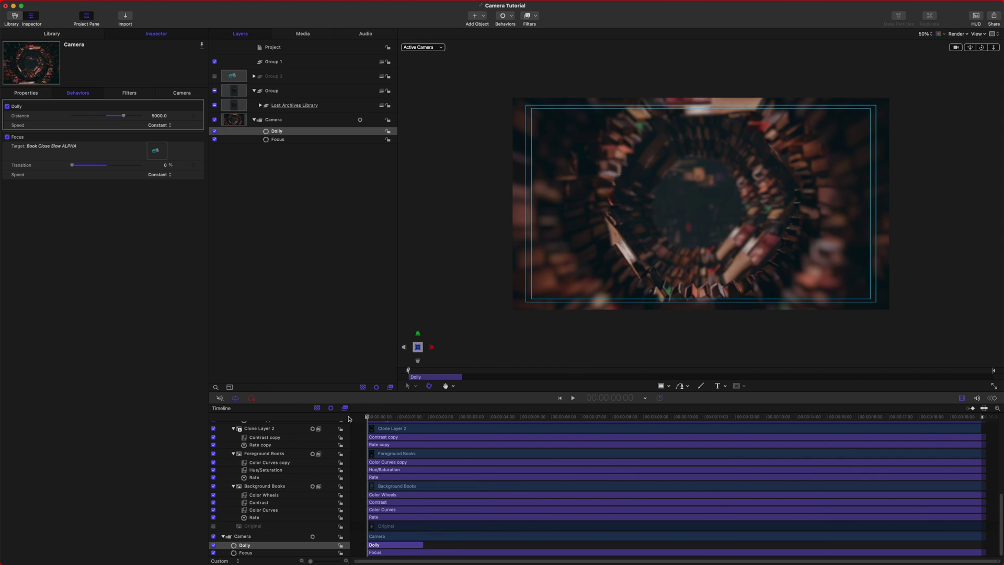
pyautogui.moveTo(369, 418); pyautogui.dragTo(368, 419)
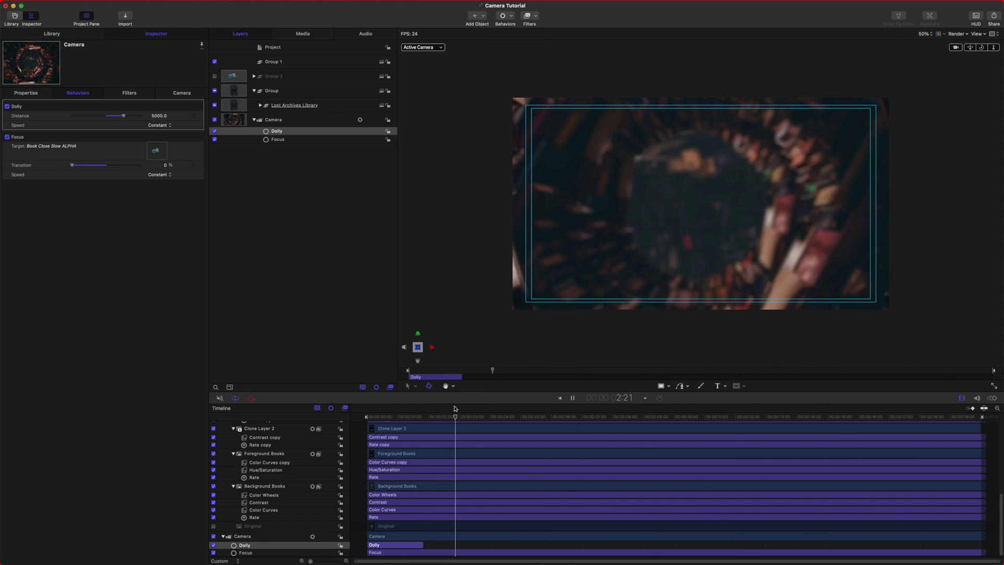
pyautogui.press('space')
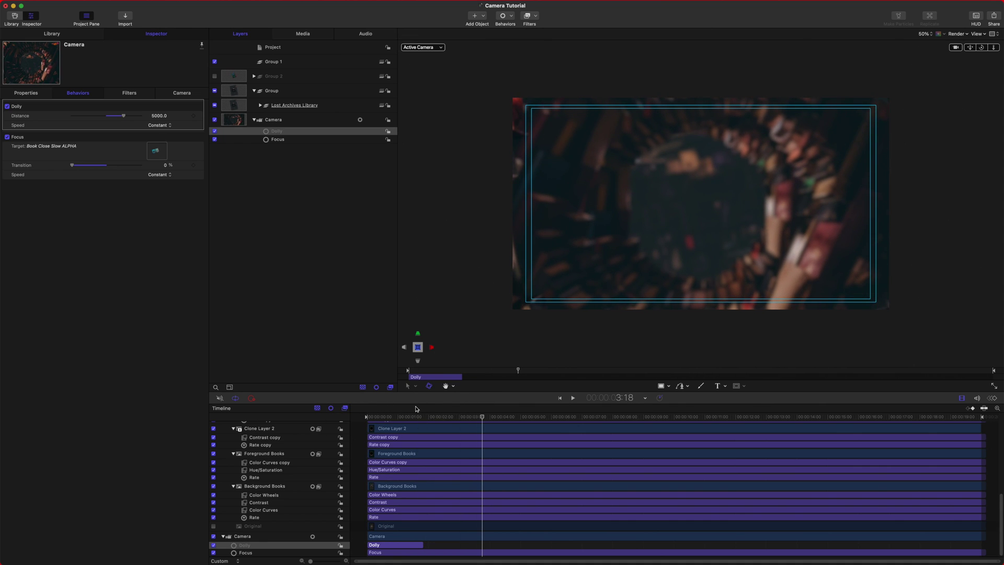
pyautogui.moveTo(415, 420); pyautogui.dragTo(376, 417)
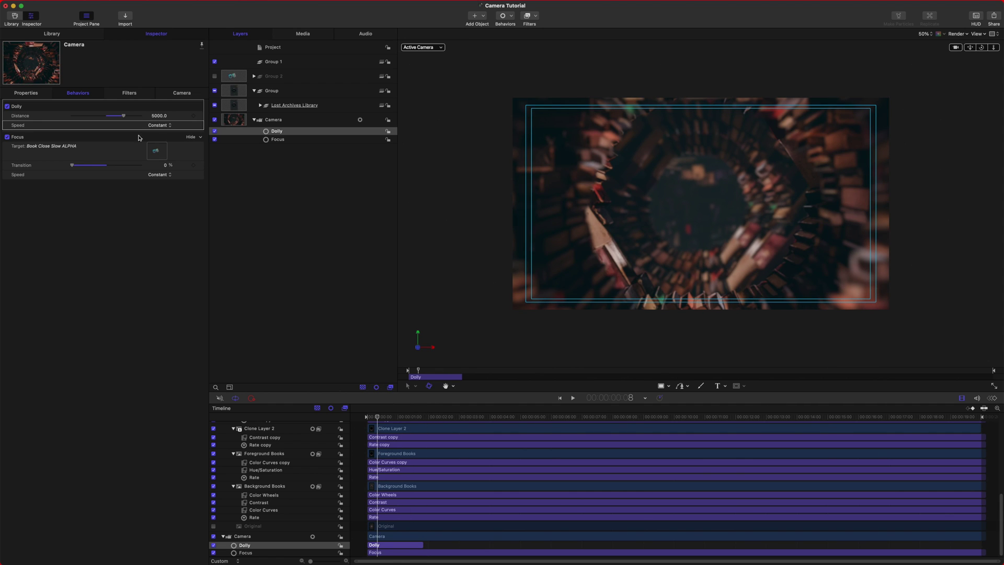
# Step: Set the Dolly behavior's speed to Decelerate and play the move from the start
pyautogui.click(169, 127)
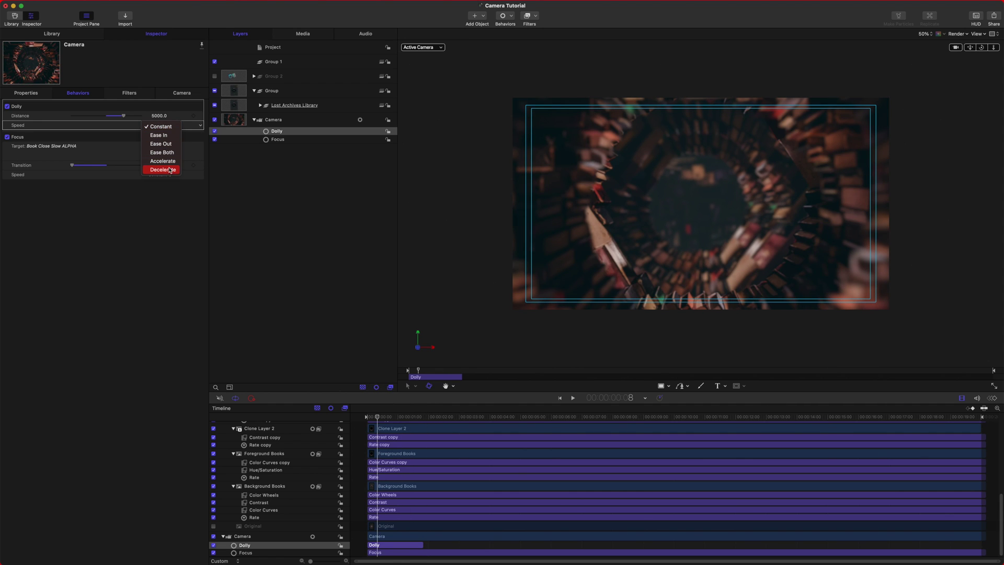
pyautogui.click(163, 169)
pyautogui.moveTo(376, 417); pyautogui.dragTo(364, 418)
pyautogui.press('space')
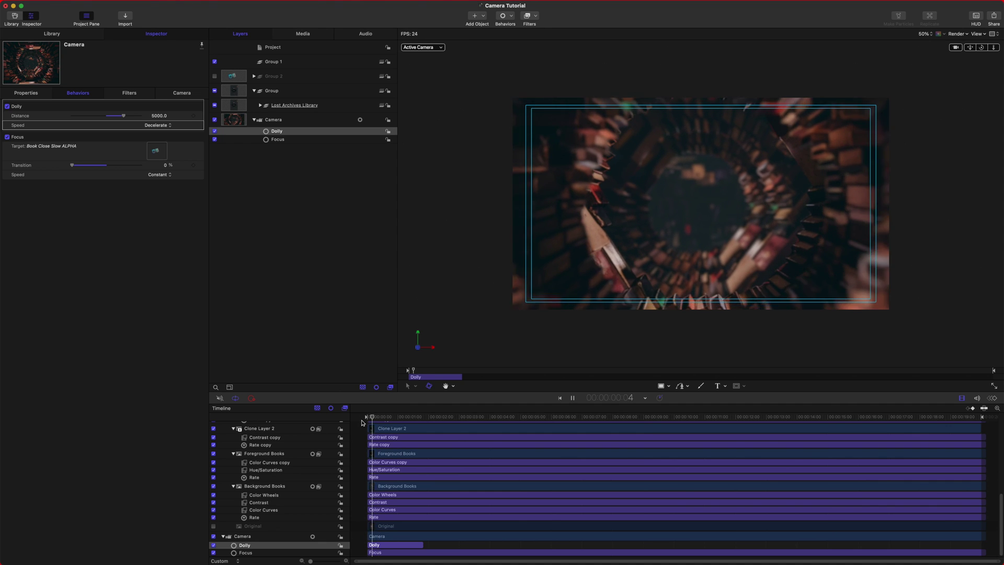
pyautogui.moveTo(366, 418); pyautogui.dragTo(386, 425)
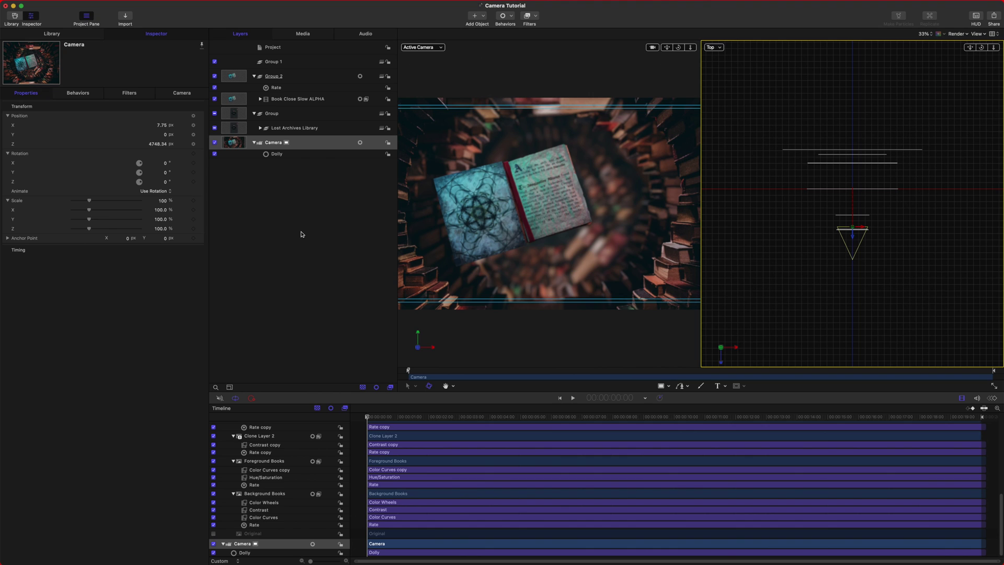
# Step: Add a Focus behavior to the camera and target it at the Book Close Slow ALPHA layer
pyautogui.click(501, 21)
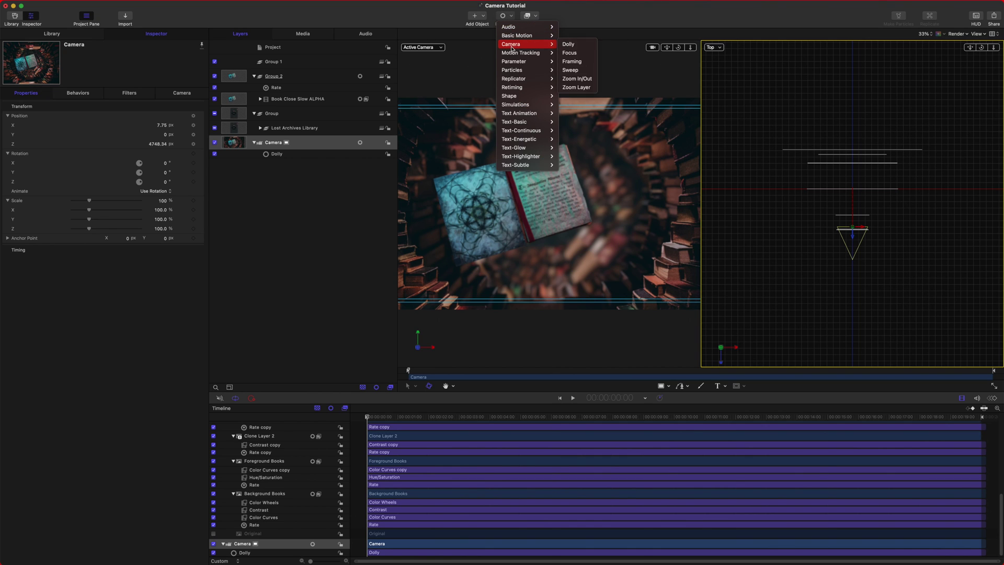
pyautogui.moveTo(517, 48)
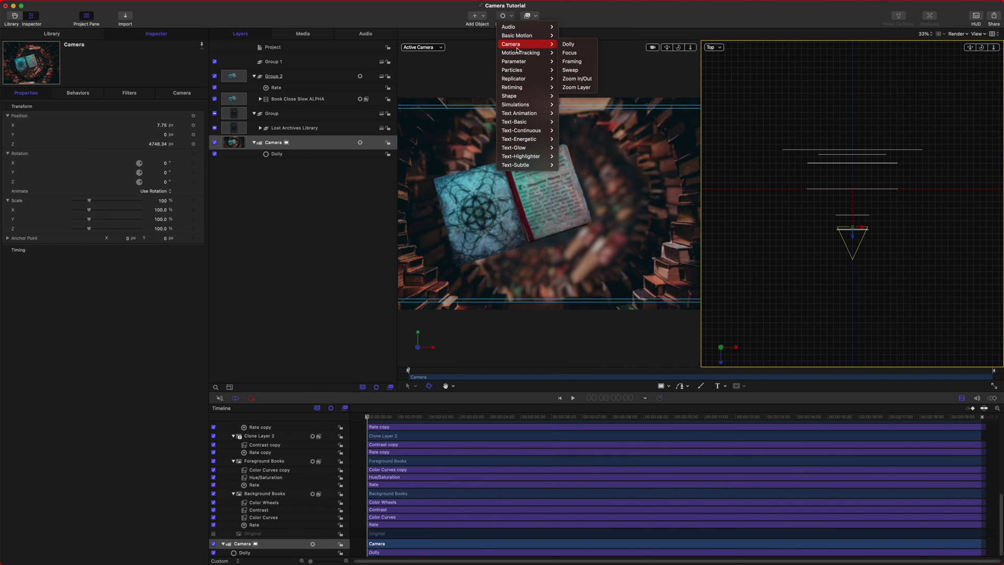
pyautogui.click(571, 52)
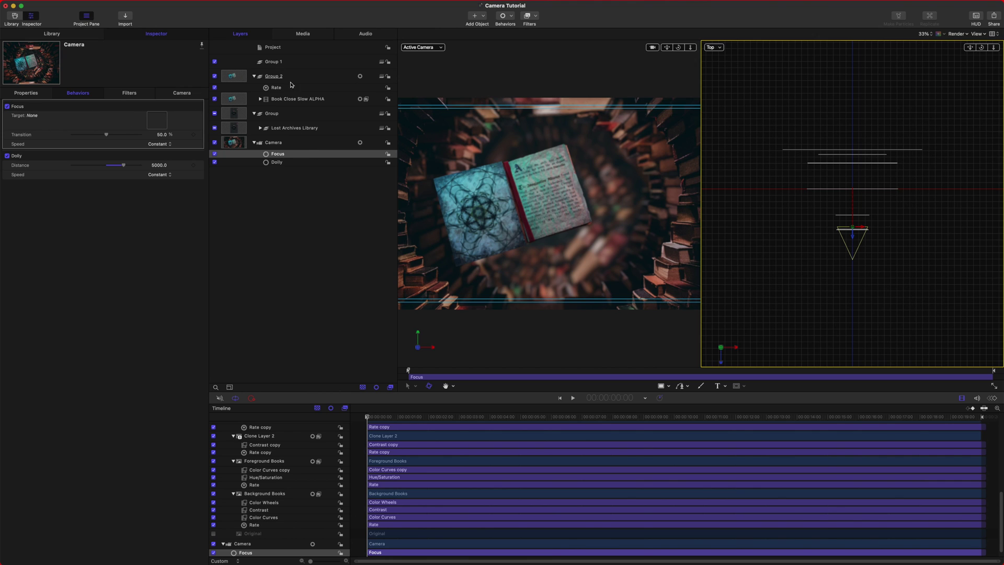
pyautogui.moveTo(288, 102); pyautogui.dragTo(217, 105)
pyautogui.moveTo(151, 122); pyautogui.dragTo(152, 122)
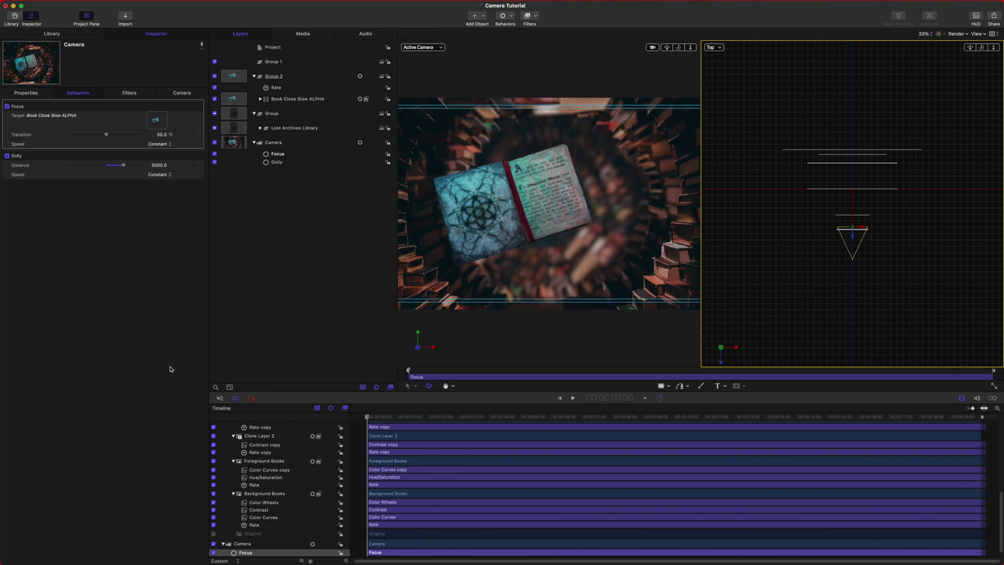
# Step: Set the Focus behavior's Transition to 0% and preview how the focus follows the book
pyautogui.moveTo(426, 416); pyautogui.dragTo(367, 410)
pyautogui.moveTo(439, 417); pyautogui.dragTo(371, 415)
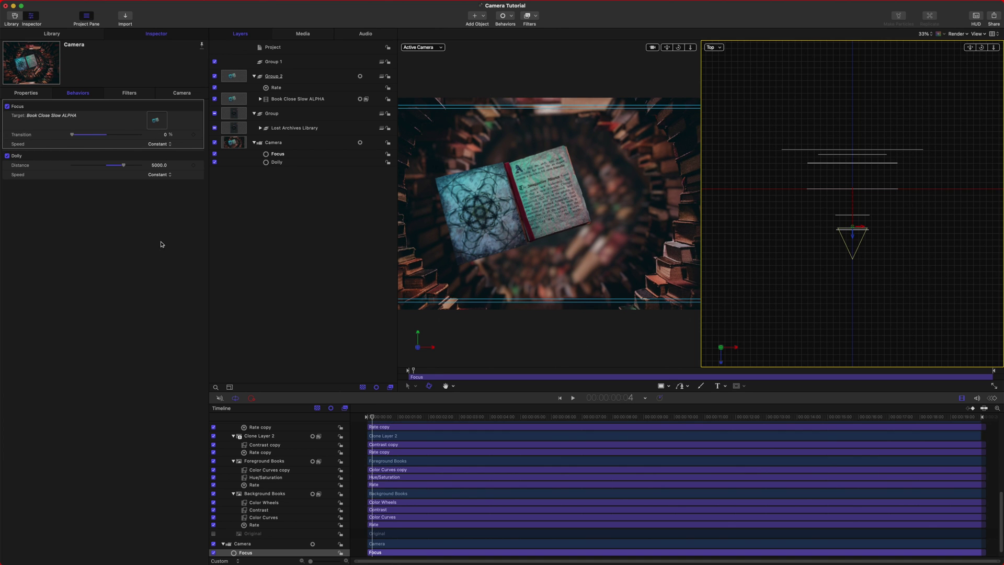
pyautogui.moveTo(387, 418); pyautogui.dragTo(534, 113)
pyautogui.moveTo(525, 416); pyautogui.dragTo(400, 439)
pyautogui.moveTo(501, 437); pyautogui.dragTo(352, 434)
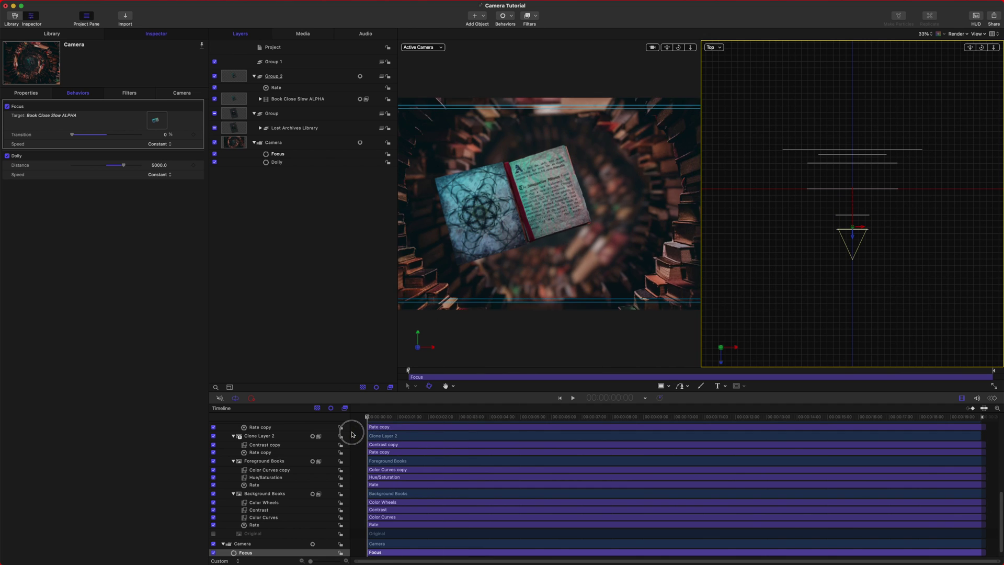
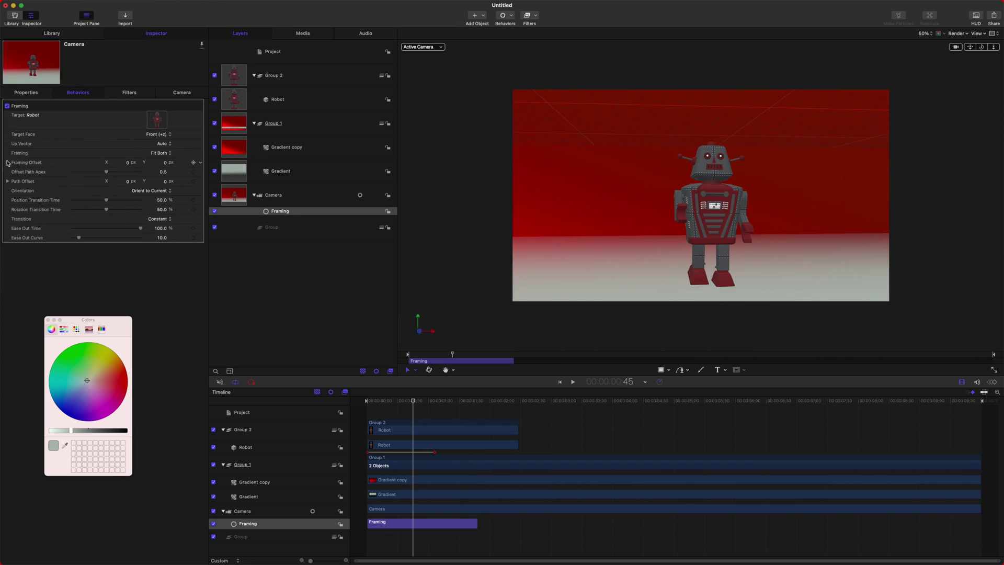
# Step: Set the Z Framing Offset of the camera's Framing behavior to -3951.63 px and play back the robot shot
pyautogui.click(7, 163)
pyautogui.moveTo(159, 191); pyautogui.dragTo(429, 406)
pyautogui.press('space')
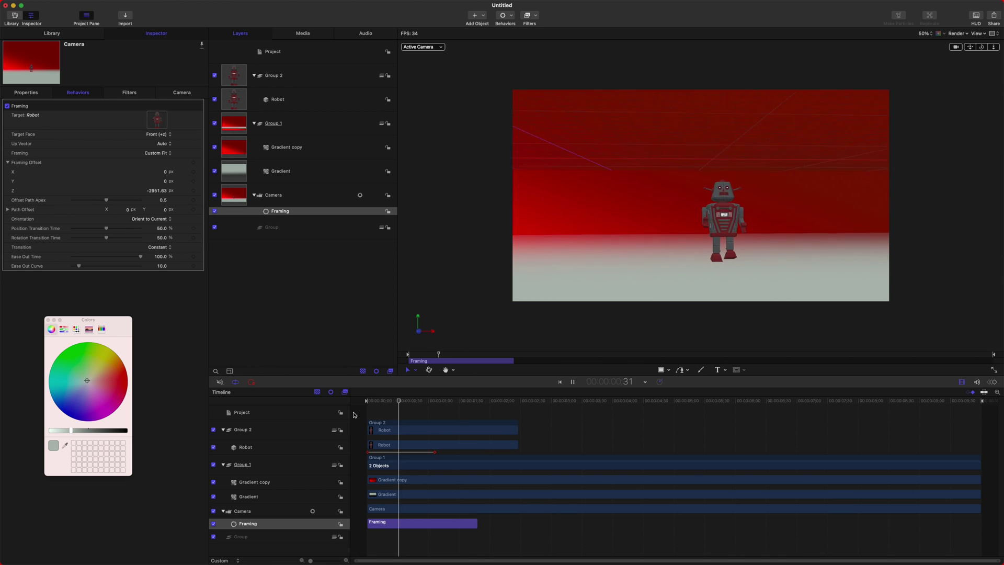
# Step: Set the Framing behavior's Transition to Decelerate and play back the camera move
pyautogui.press('space')
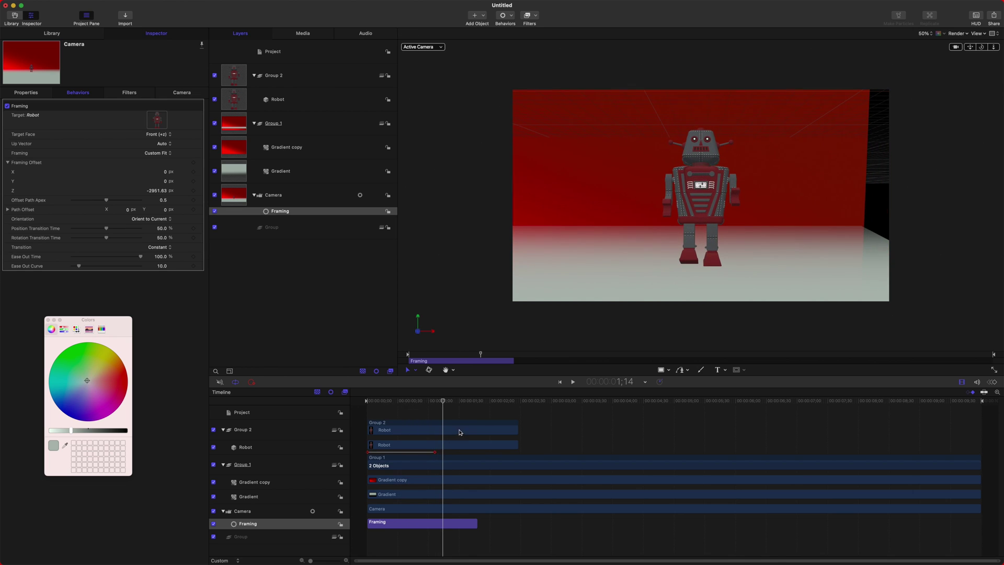
pyautogui.moveTo(443, 400); pyautogui.dragTo(423, 407)
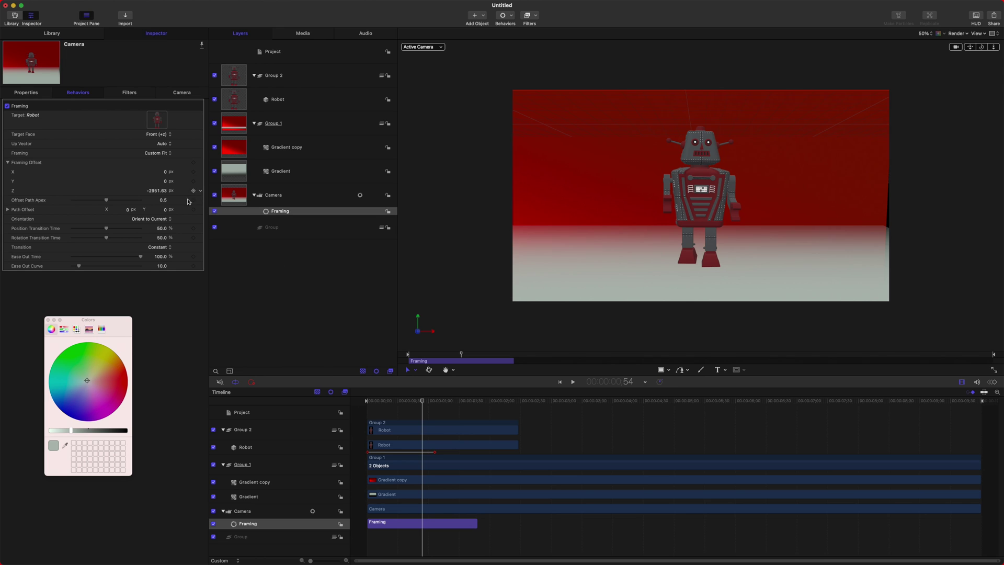
pyautogui.click(162, 249)
pyautogui.click(180, 273)
pyautogui.click(410, 400)
pyautogui.press('space')
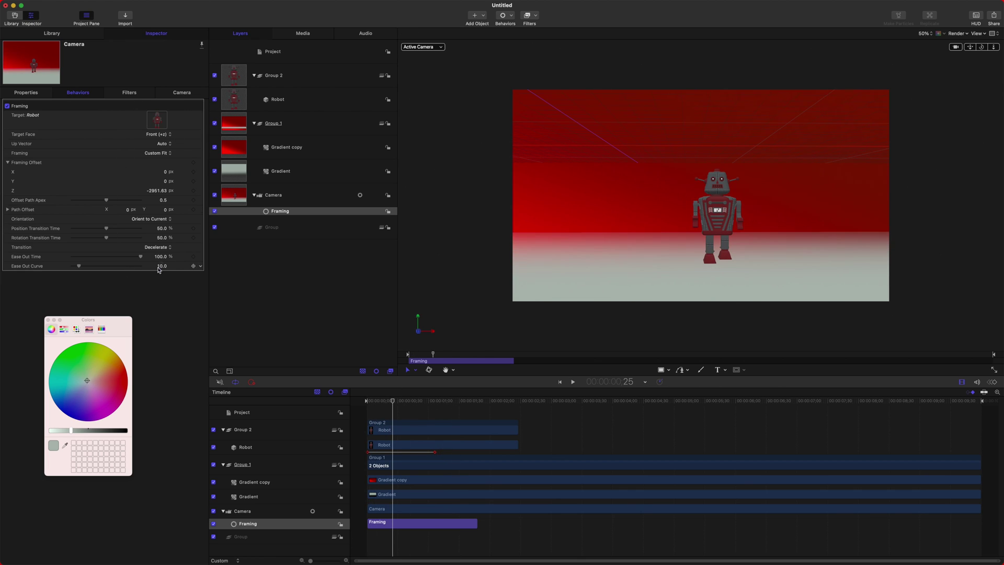
# Step: Try Top (+y) as the Framing behavior's target face, play back the shot, and restore Front (+z)
pyautogui.click(158, 135)
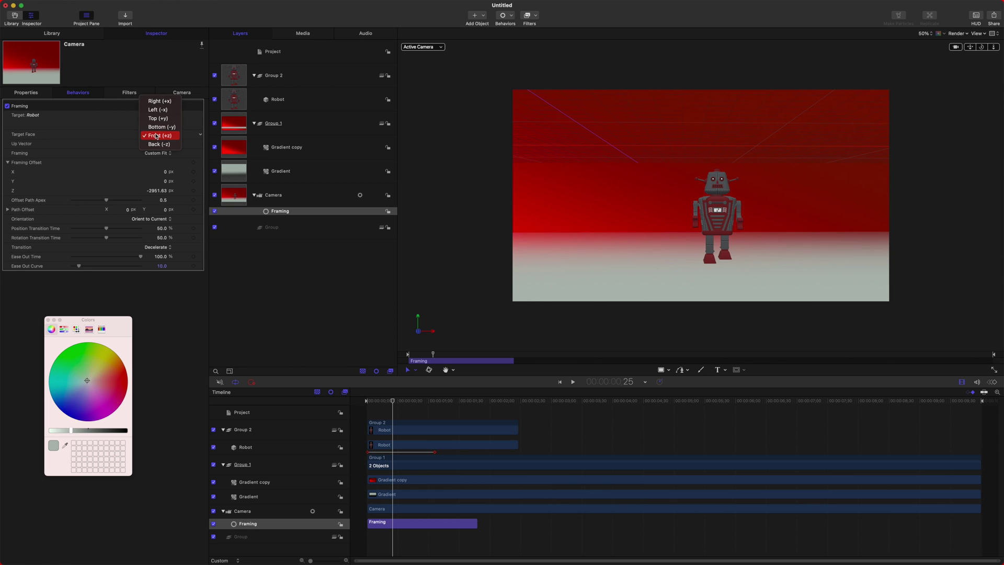
pyautogui.click(161, 118)
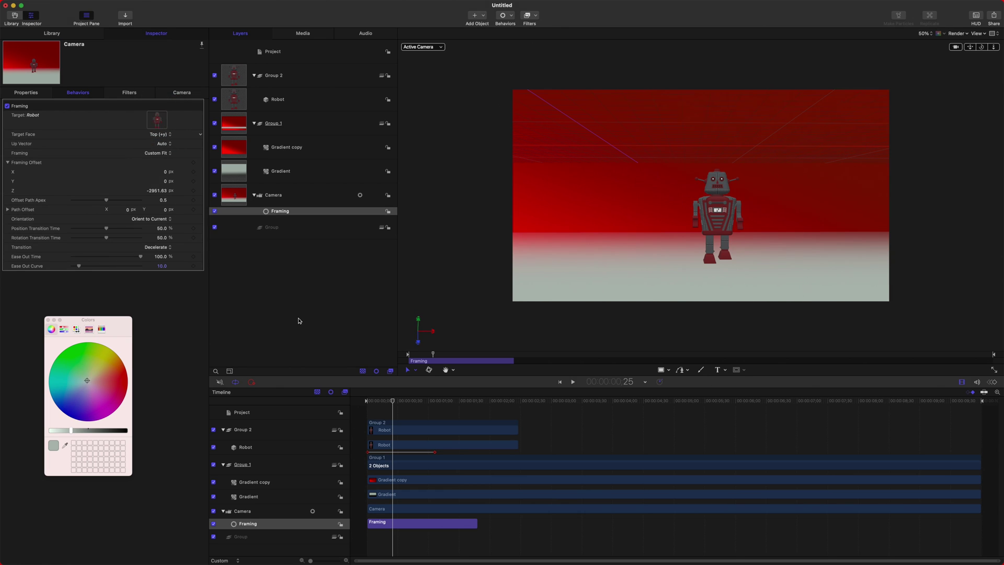
pyautogui.press('space')
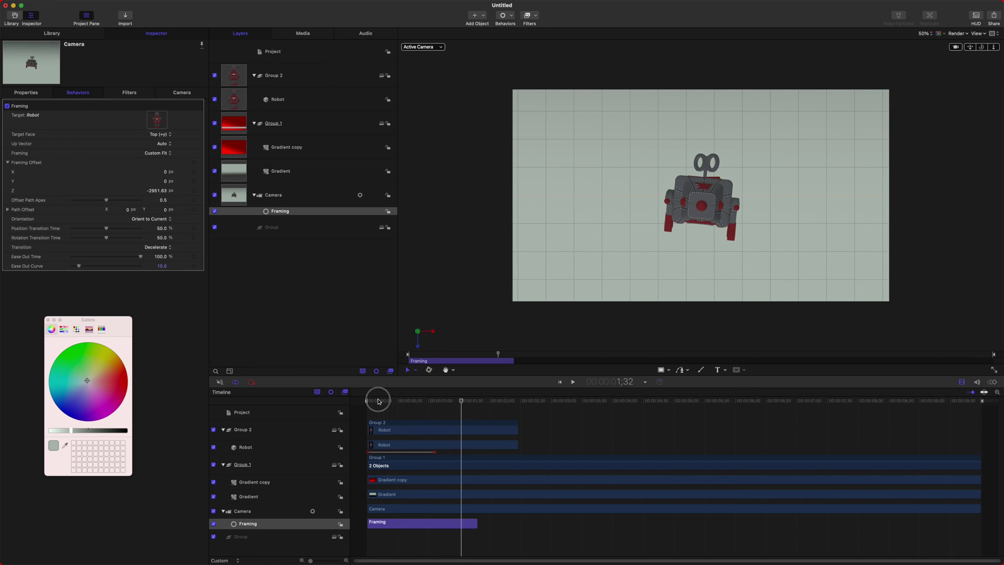
pyautogui.press('space')
pyautogui.press('Home')
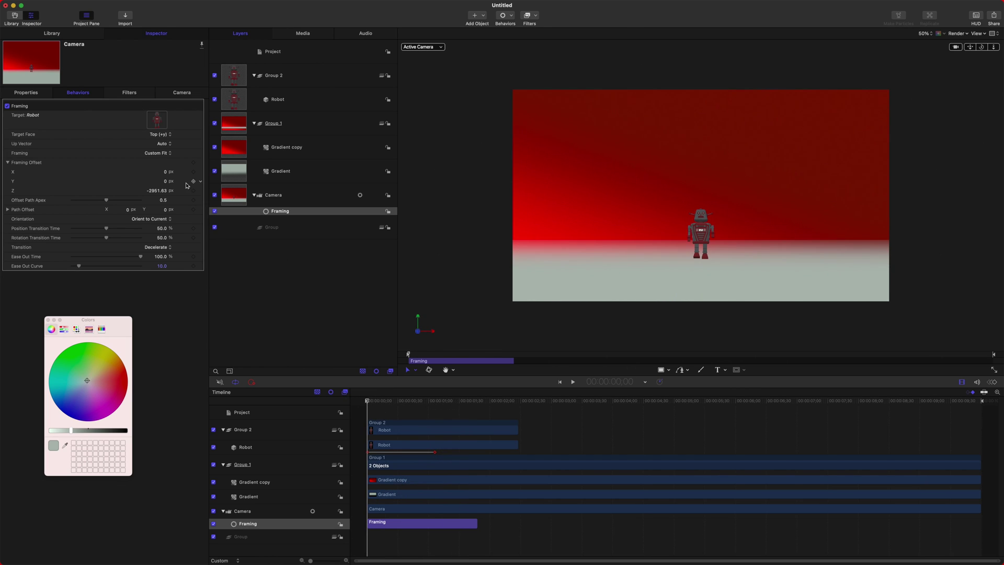
pyautogui.click(171, 136)
pyautogui.click(161, 152)
# Step: Scrub through the camera's Sweep move, set its End angle to 360°, and scrub back to the start
pyautogui.moveTo(382, 403)
pyautogui.mouseDown()
pyautogui.moveTo(437, 403)
pyautogui.moveTo(388, 402)
pyautogui.mouseUp()
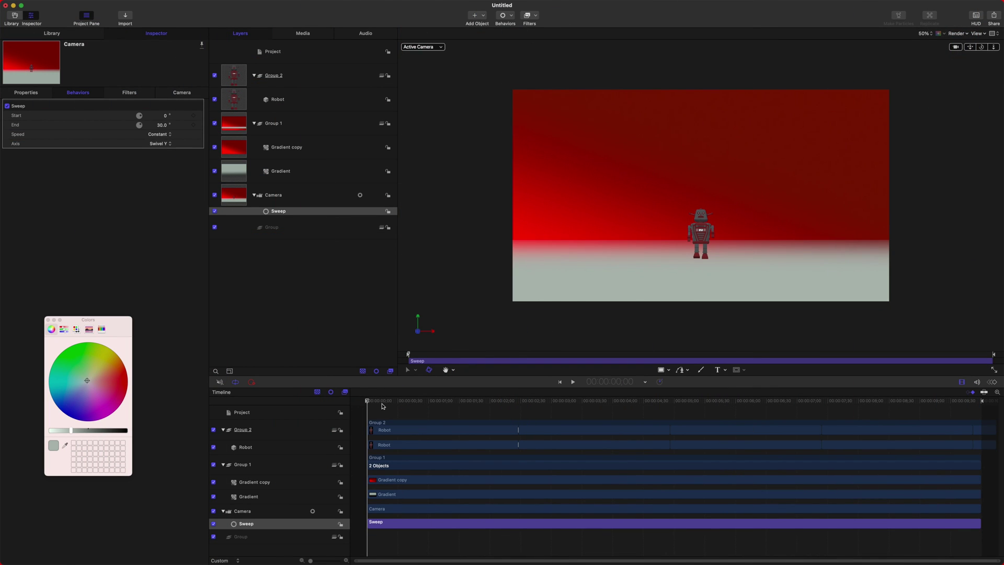
pyautogui.moveTo(395, 404); pyautogui.dragTo(642, 422)
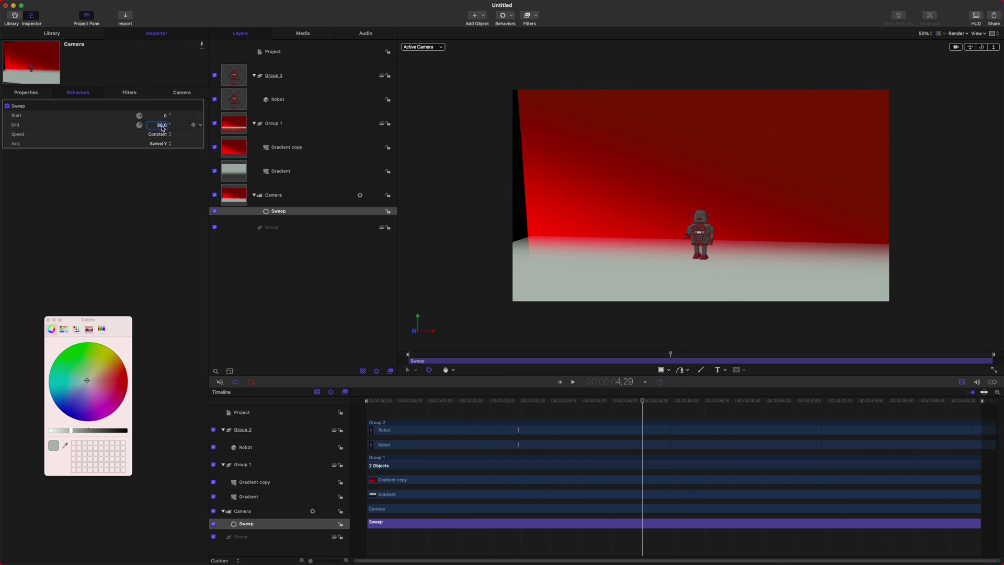
pyautogui.press('Return')
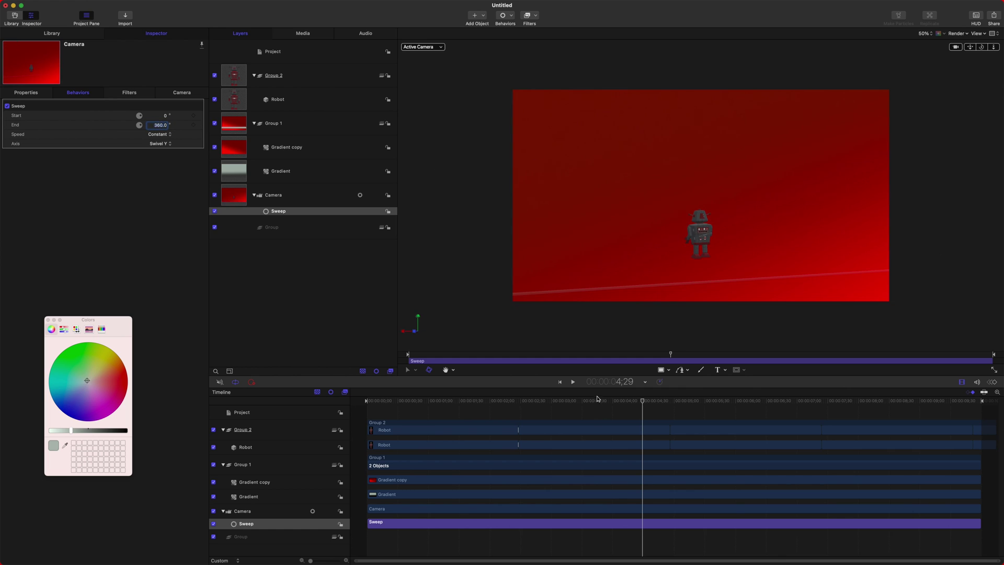
pyautogui.moveTo(598, 400); pyautogui.dragTo(366, 406)
# Step: Preview the Sweep behavior with its axis on Roll Z, and change the axis to Tilt X
pyautogui.click(155, 137)
pyautogui.click(162, 179)
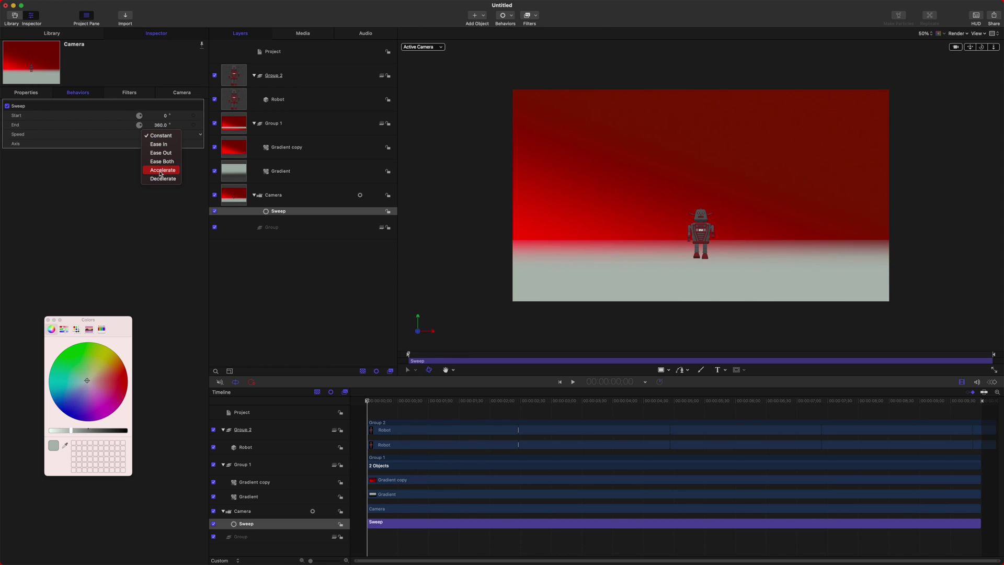
pyautogui.click(168, 145)
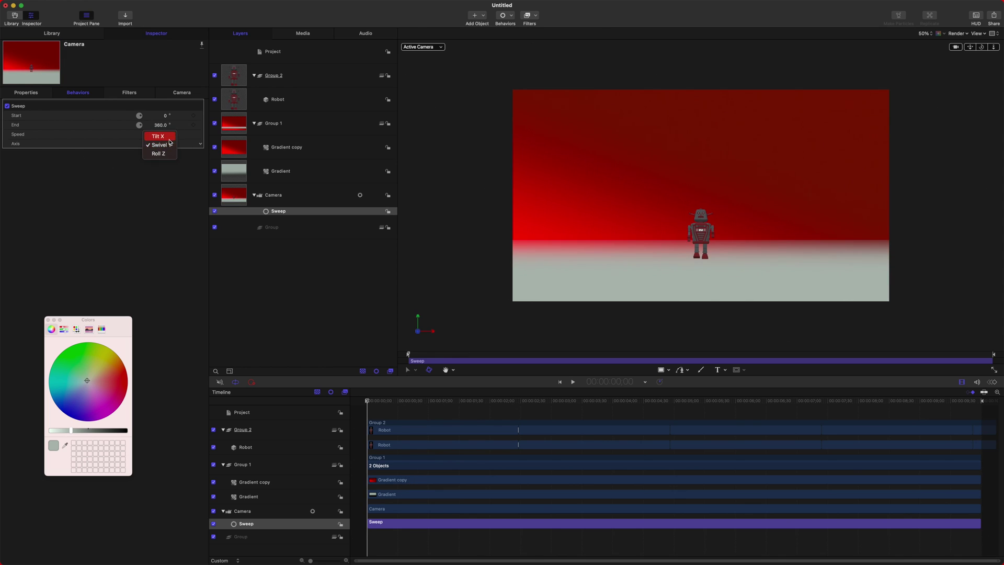
pyautogui.click(168, 152)
pyautogui.moveTo(391, 388); pyautogui.dragTo(261, 358)
pyautogui.click(165, 145)
pyautogui.moveTo(398, 404); pyautogui.dragTo(157, 129)
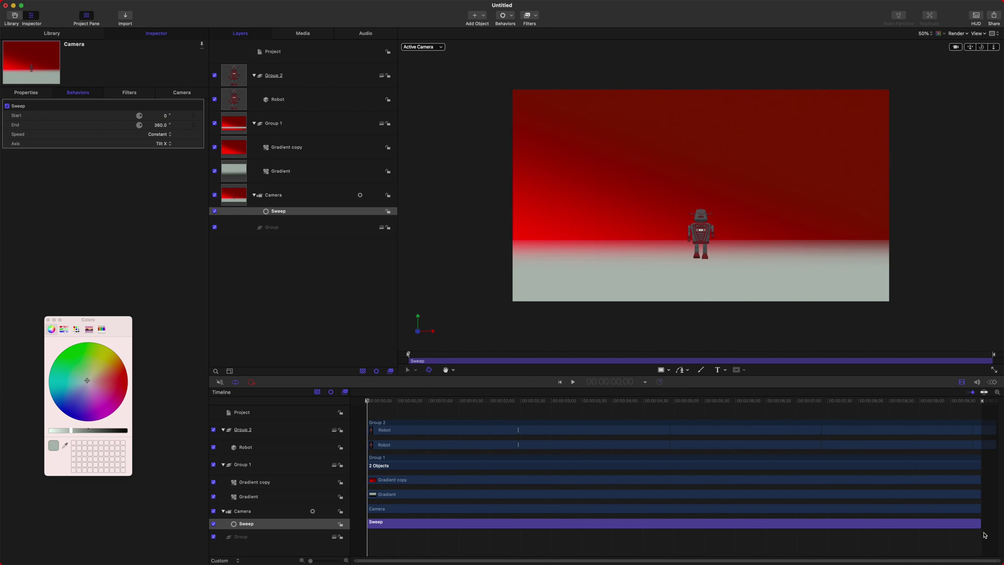
# Step: Shorten the Sweep behavior in the timeline by trimming its end back near the Robot clip's loop mark, and scrub the move
pyautogui.moveTo(978, 523); pyautogui.dragTo(500, 524)
pyautogui.moveTo(434, 403); pyautogui.dragTo(532, 401)
pyautogui.click(398, 401)
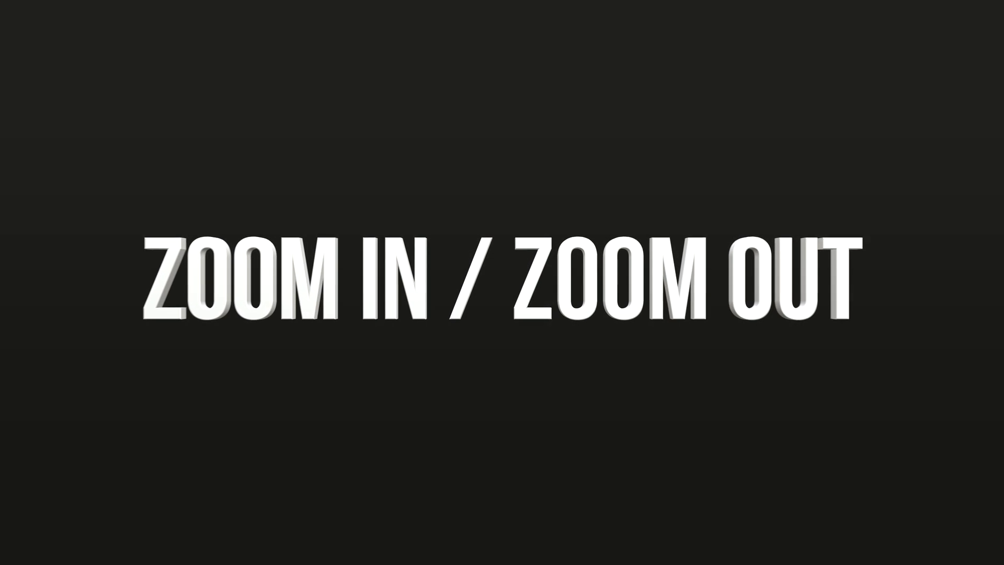